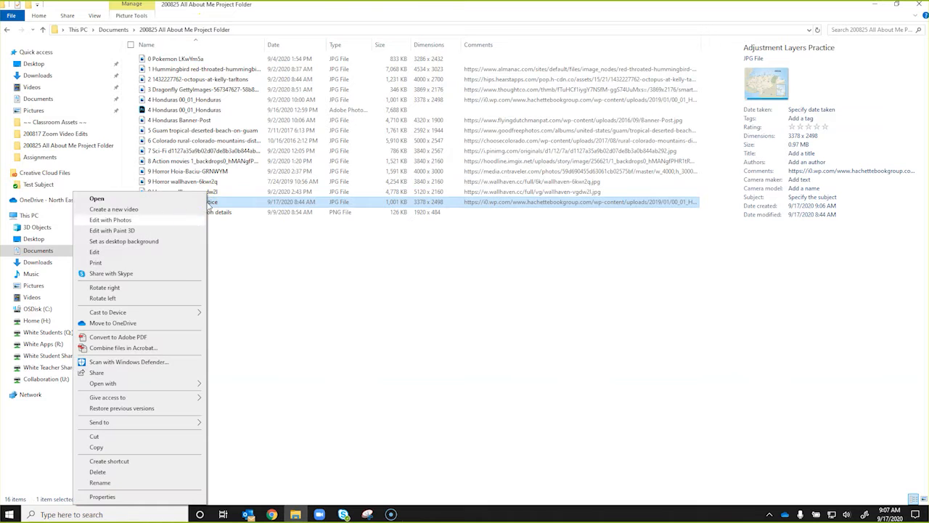
# - Open the Adjustment Layers Practice JPG in Adobe Photoshop CC 2019 and save it as a Photoshop PSD file under the same name
pyautogui.moveTo(158, 385)
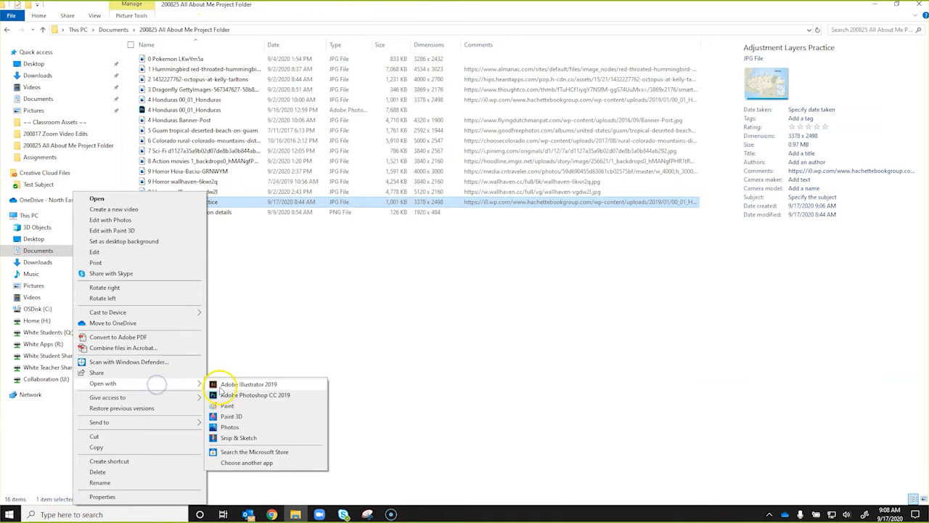
pyautogui.click(247, 395)
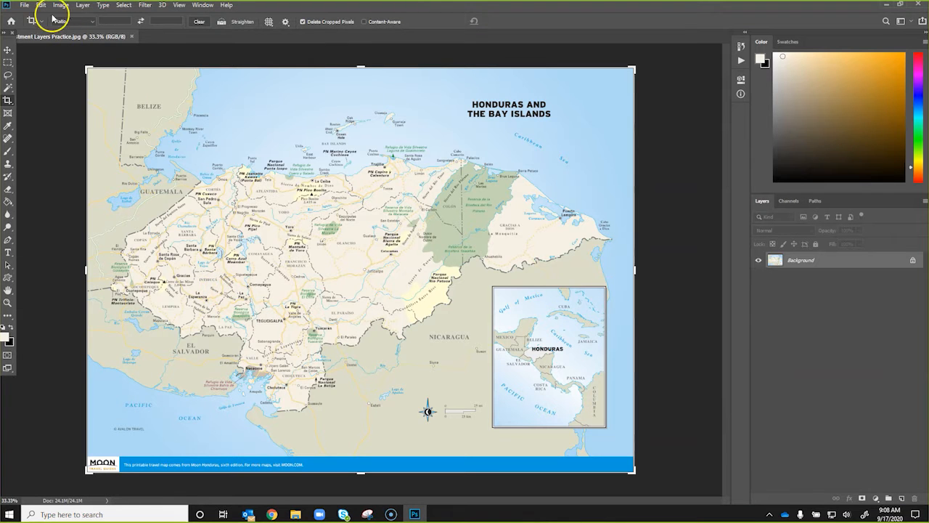
pyautogui.click(25, 6)
pyautogui.click(55, 113)
pyautogui.click(116, 315)
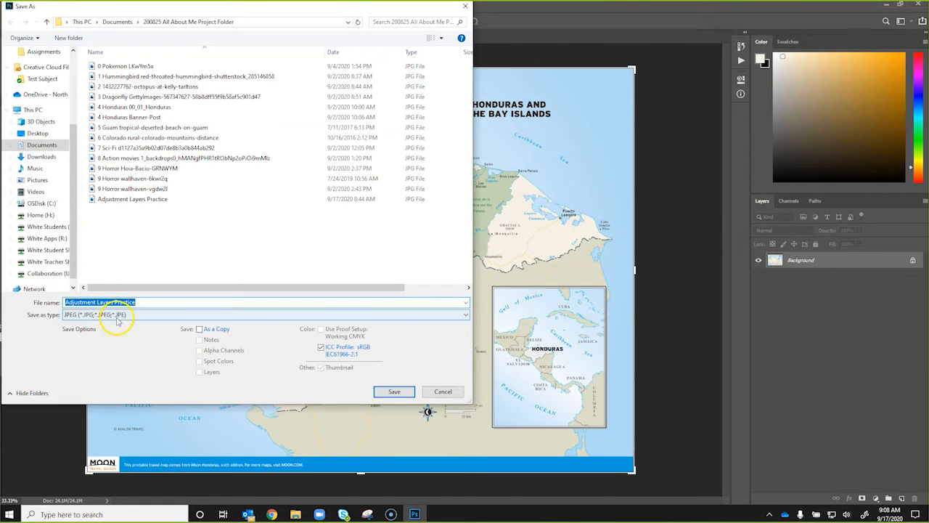
pyautogui.click(112, 324)
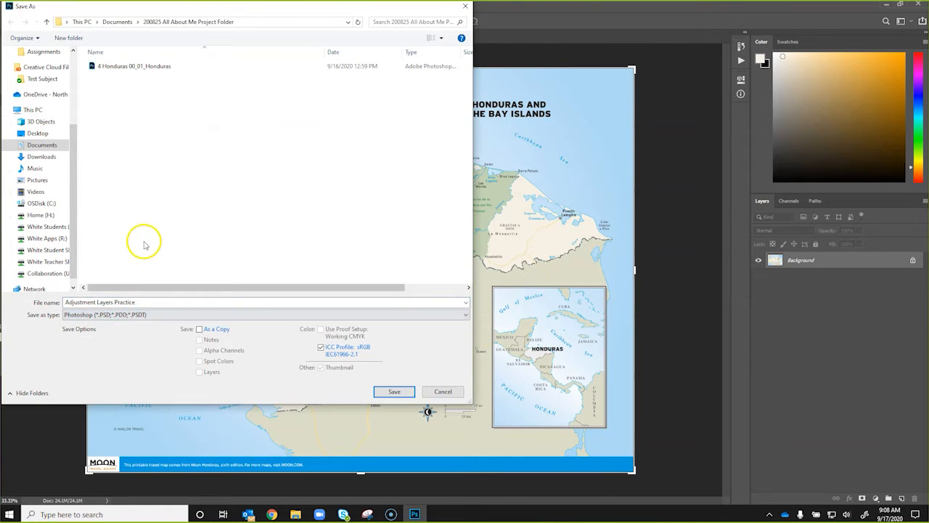
pyautogui.click(384, 388)
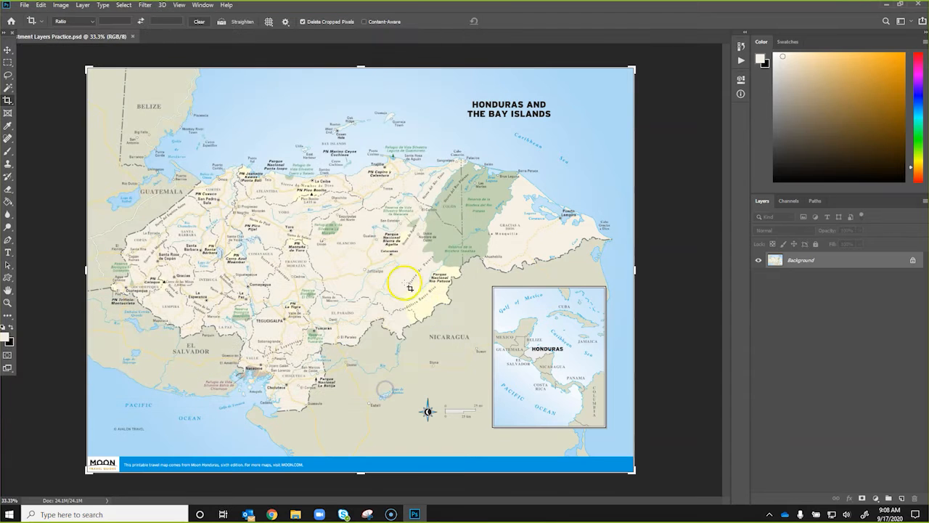
# - Duplicate the Background layer as "Map" and hide the original Background layer
pyautogui.rightClick(787, 264)
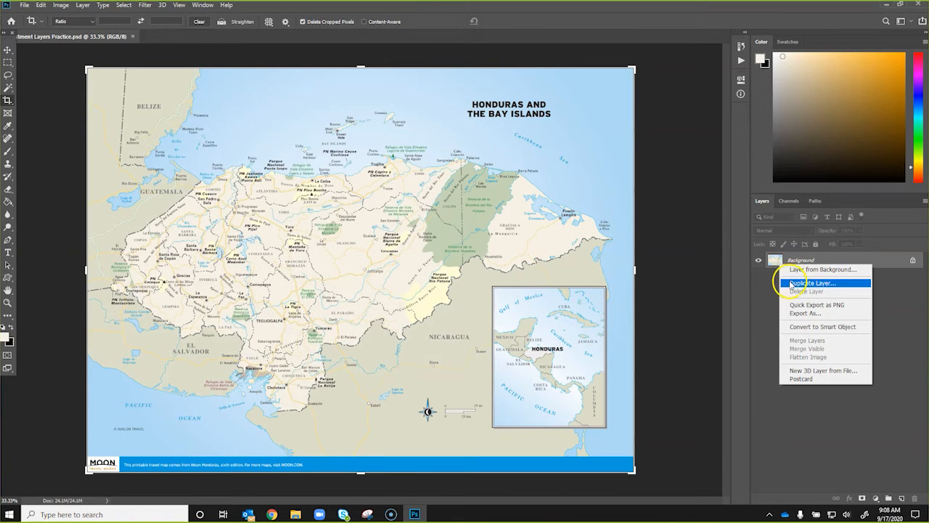
pyautogui.click(792, 282)
pyautogui.write('Map')
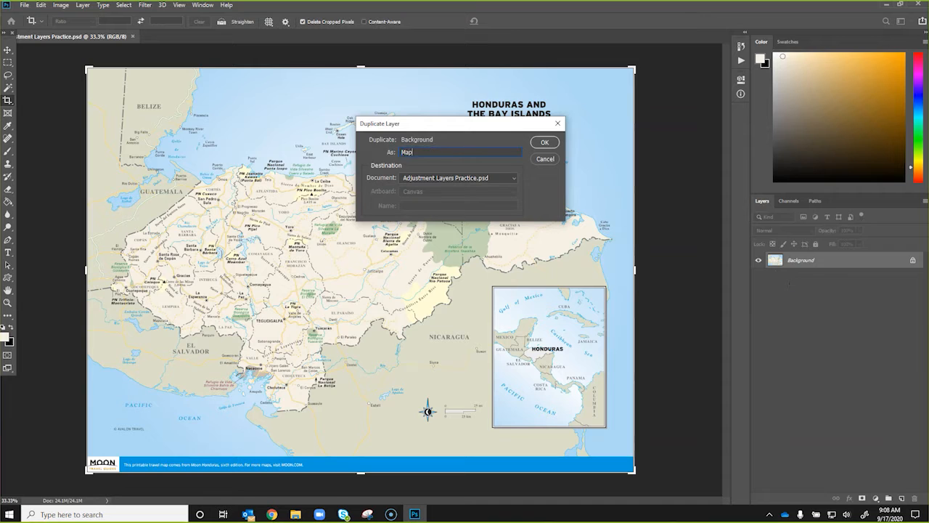
pyautogui.press('Return')
pyautogui.click(760, 279)
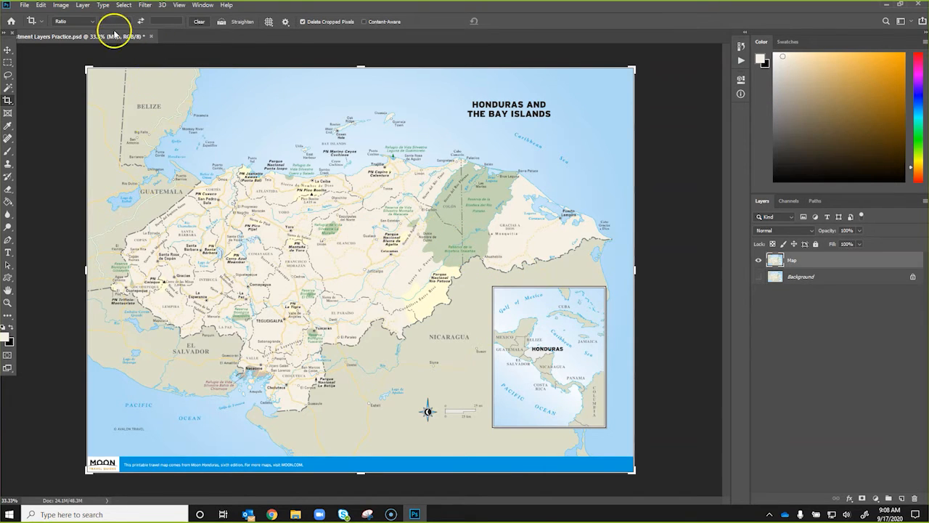
# - Add a Levels adjustment layer above the Map layer with the default name and options
pyautogui.click(83, 5)
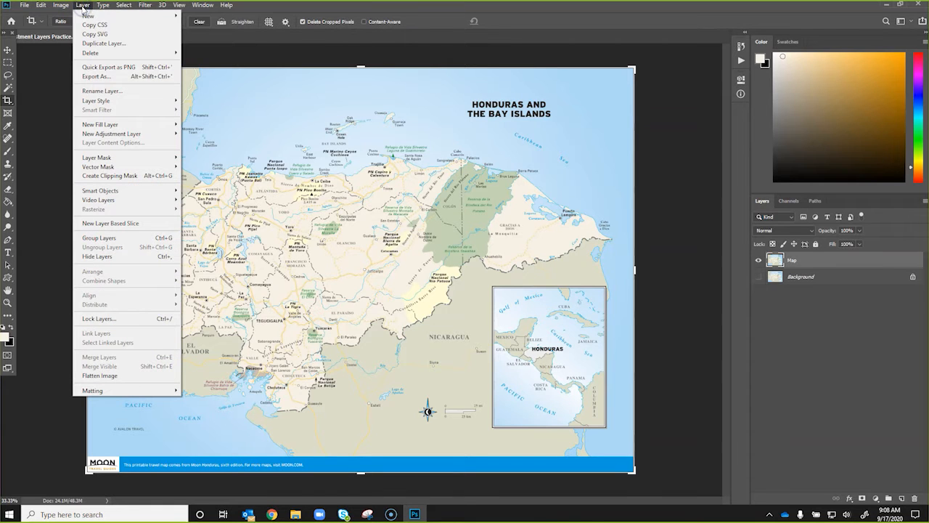
pyautogui.moveTo(123, 135)
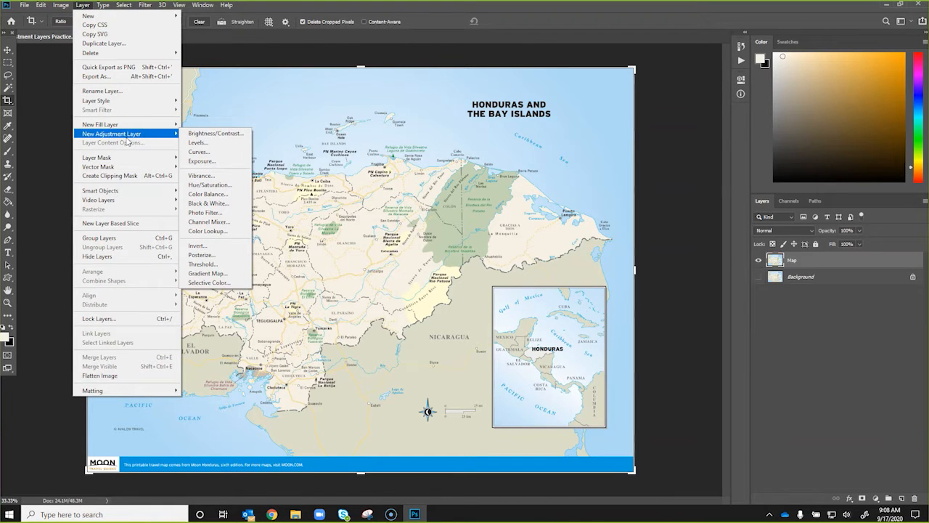
pyautogui.click(216, 145)
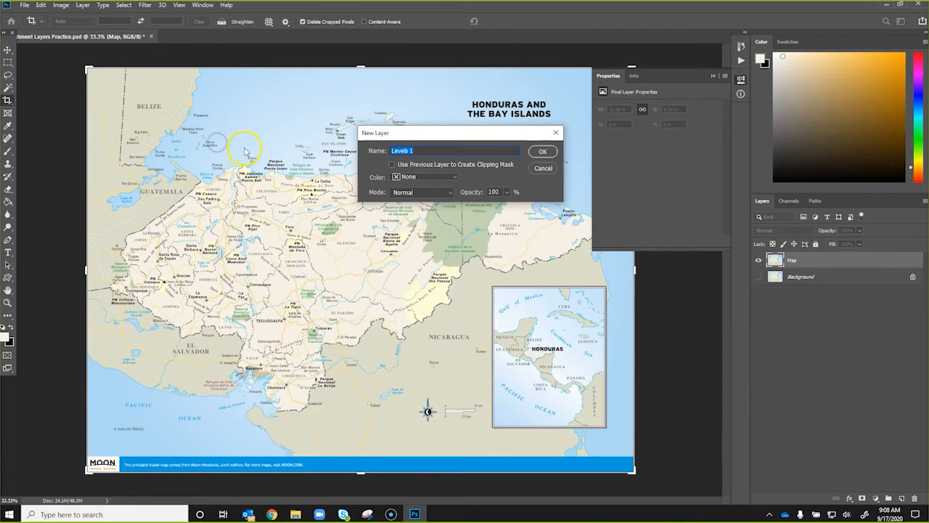
pyautogui.click(543, 154)
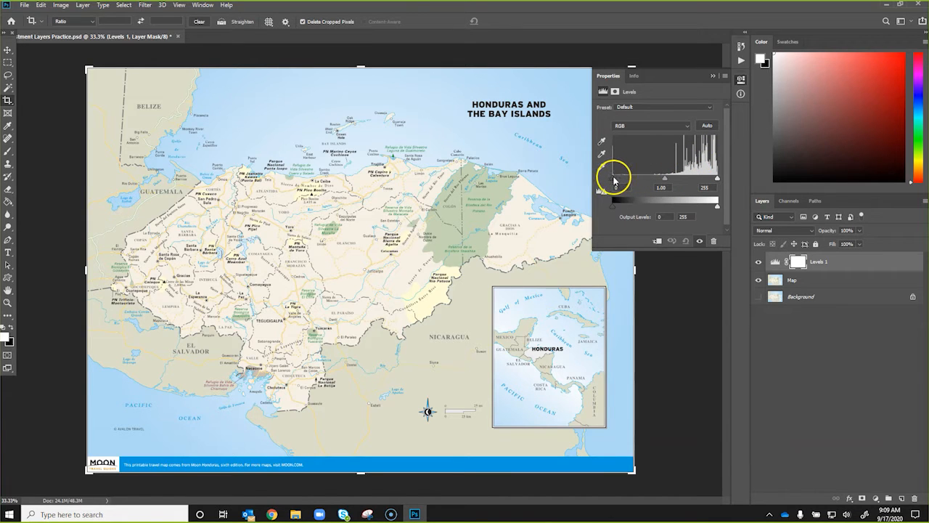
# - Set the RGB input levels of the Levels layer to 136 for shadows, 1.00 for midtones and 253 for highlights
pyautogui.click(614, 180)
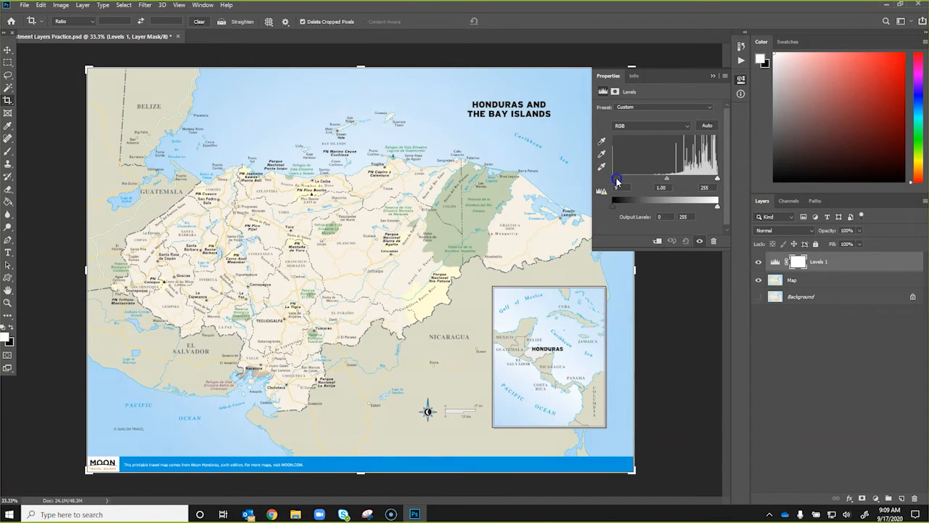
pyautogui.moveTo(632, 182); pyautogui.dragTo(640, 181)
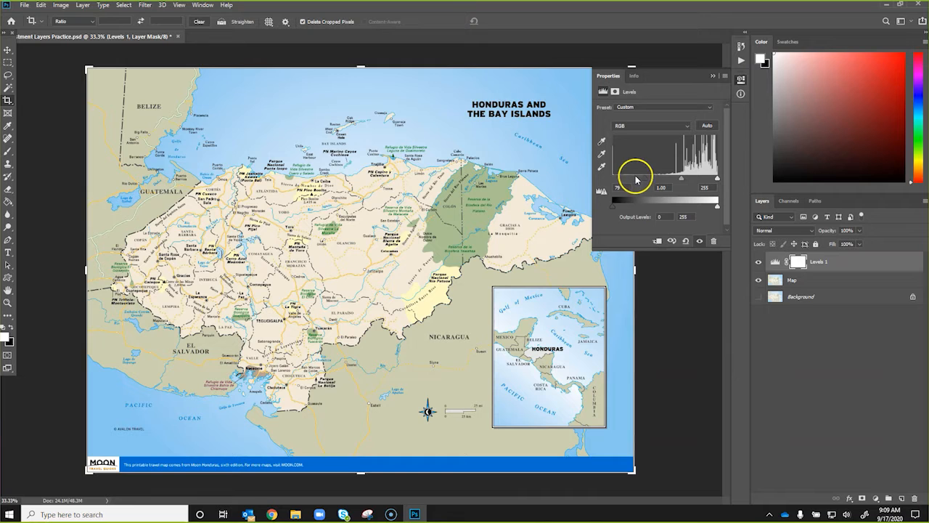
pyautogui.moveTo(645, 180); pyautogui.dragTo(667, 180)
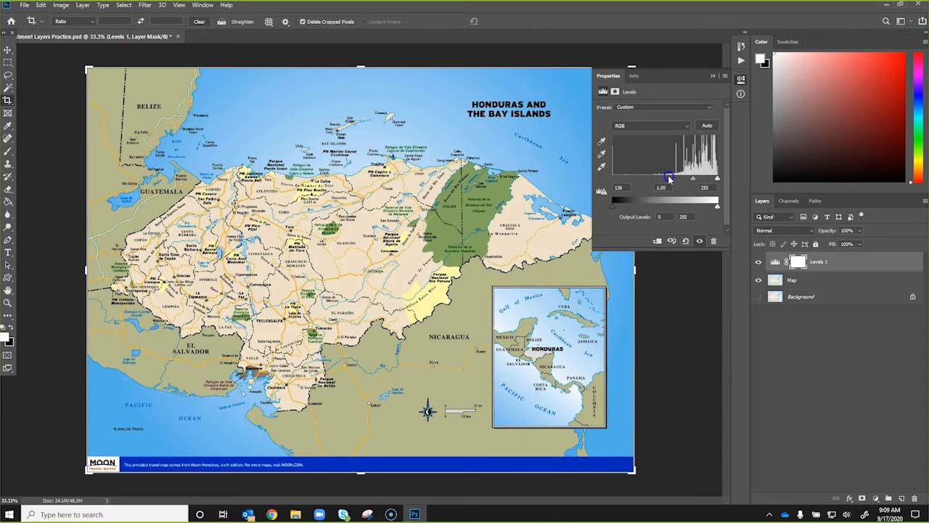
pyautogui.moveTo(717, 183)
pyautogui.mouseDown()
pyautogui.moveTo(696, 178)
pyautogui.moveTo(723, 178)
pyautogui.mouseUp()
pyautogui.click(694, 179)
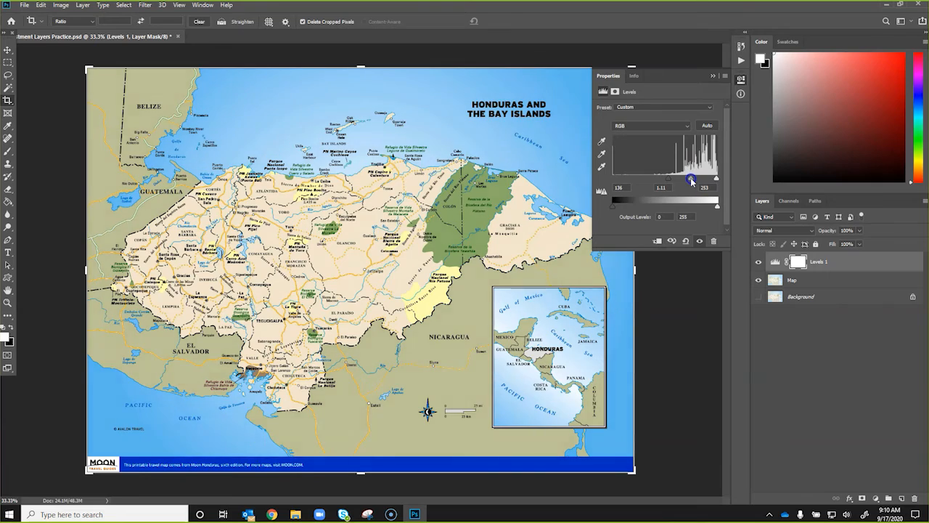
pyautogui.moveTo(691, 180)
pyautogui.mouseDown()
pyautogui.moveTo(684, 171)
pyautogui.moveTo(700, 169)
pyautogui.moveTo(694, 175)
pyautogui.mouseUp()
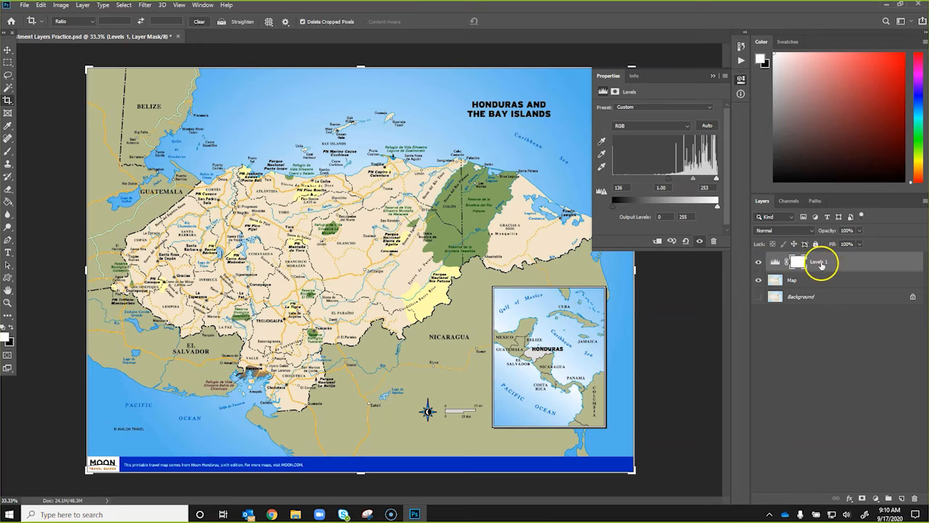
# - Compare the map with and without the Levels adjustment by toggling its visibility, leaving it visible, and collapse its settings
pyautogui.click(701, 242)
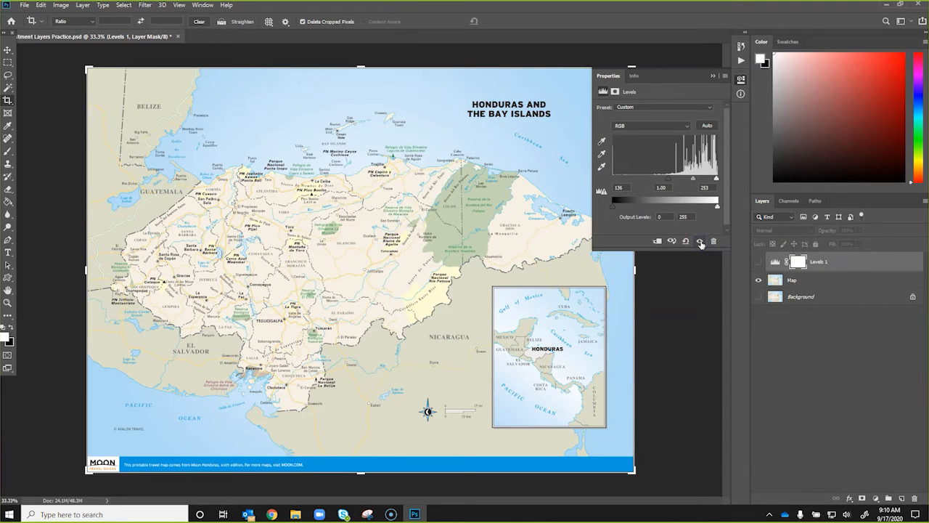
pyautogui.click(700, 242)
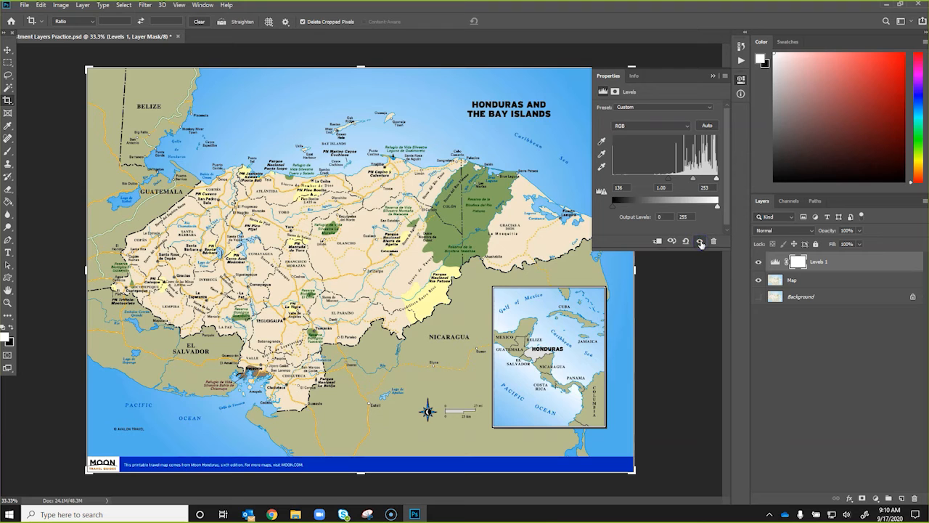
pyautogui.click(700, 242)
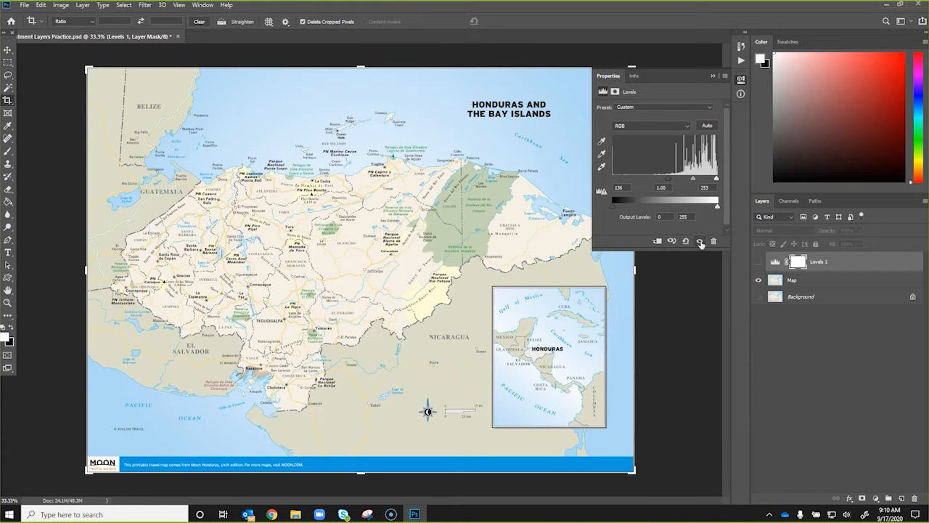
pyautogui.click(701, 242)
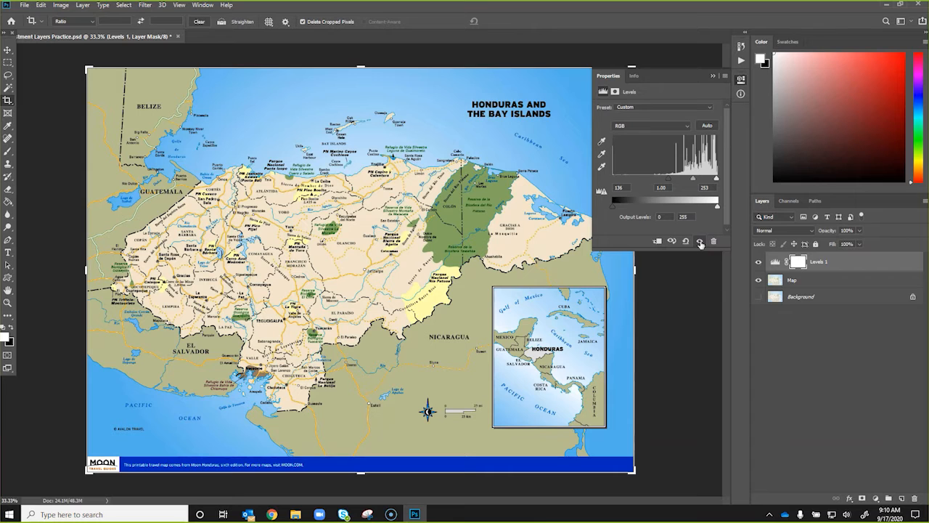
pyautogui.click(713, 77)
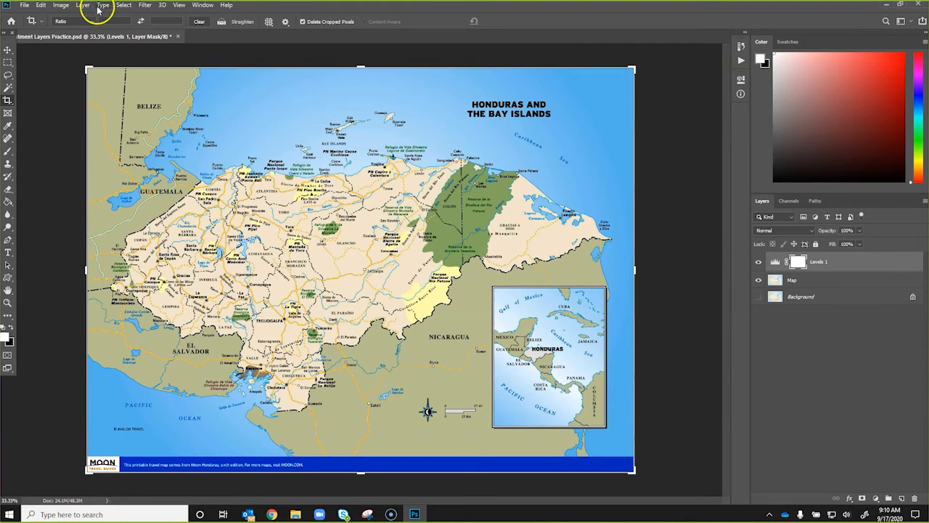
# - Add a Hue/Saturation adjustment layer above Levels 1 and set its master hue to +16
pyautogui.click(83, 7)
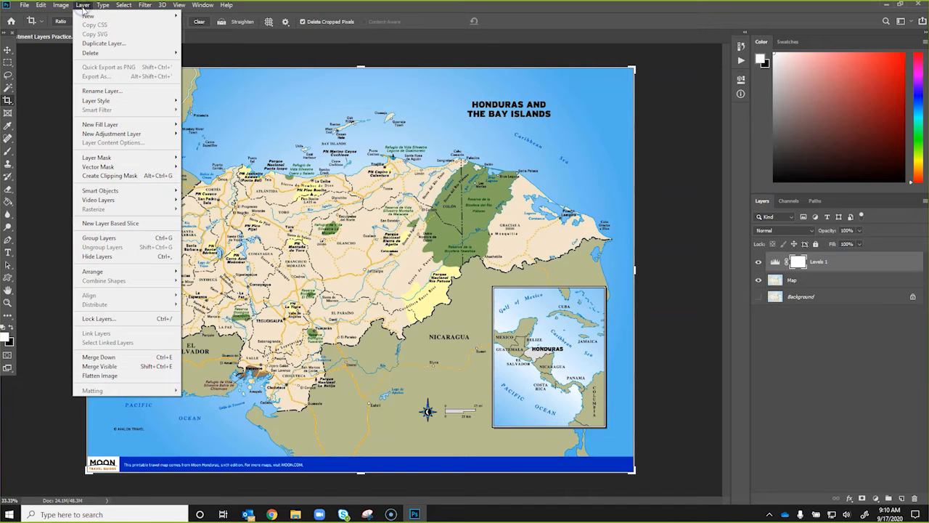
pyautogui.moveTo(131, 134)
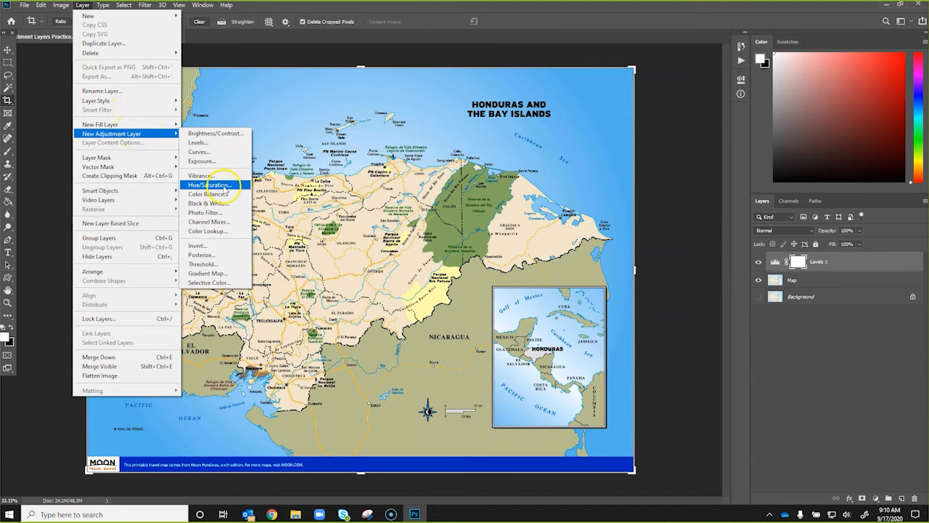
pyautogui.click(226, 186)
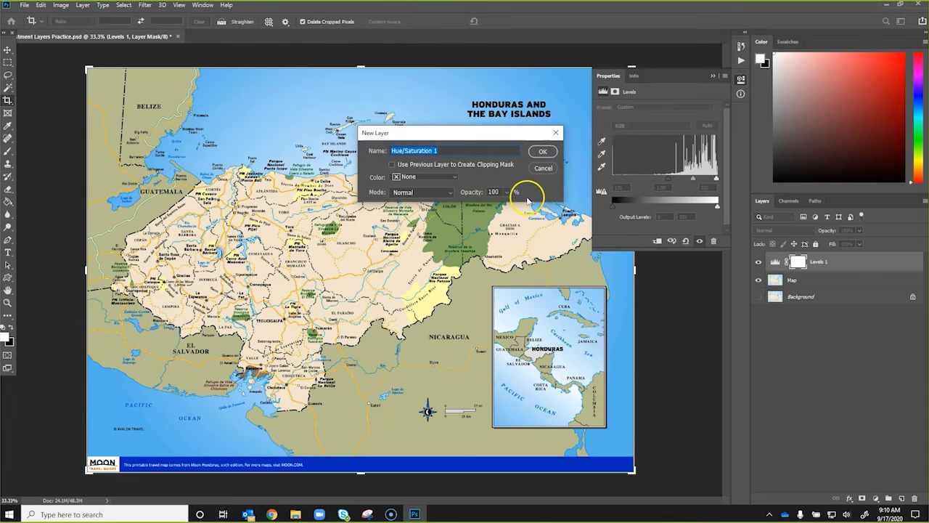
pyautogui.click(546, 152)
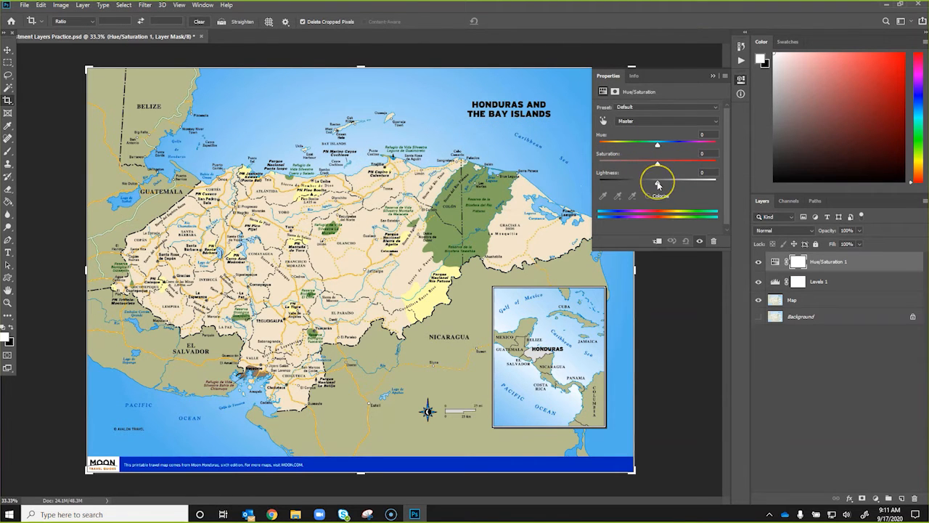
pyautogui.moveTo(656, 144); pyautogui.dragTo(596, 150)
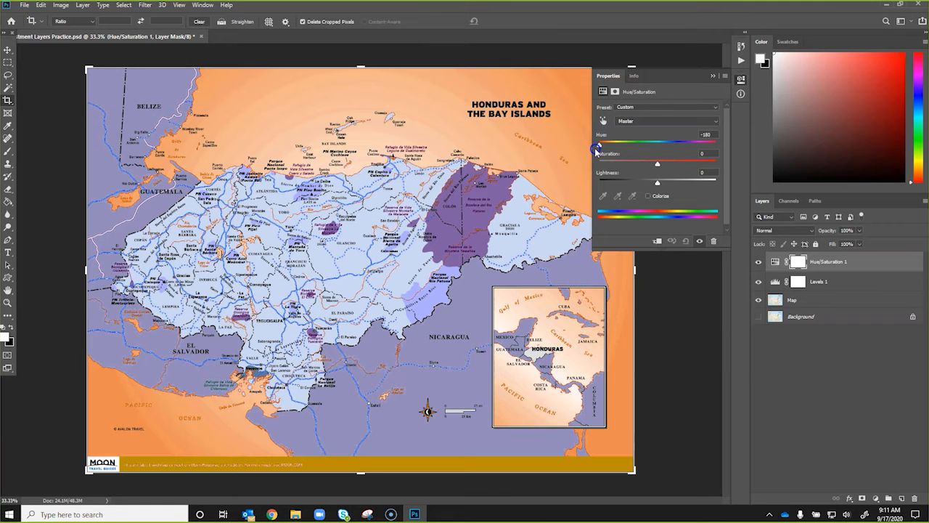
pyautogui.moveTo(596, 151); pyautogui.dragTo(667, 147)
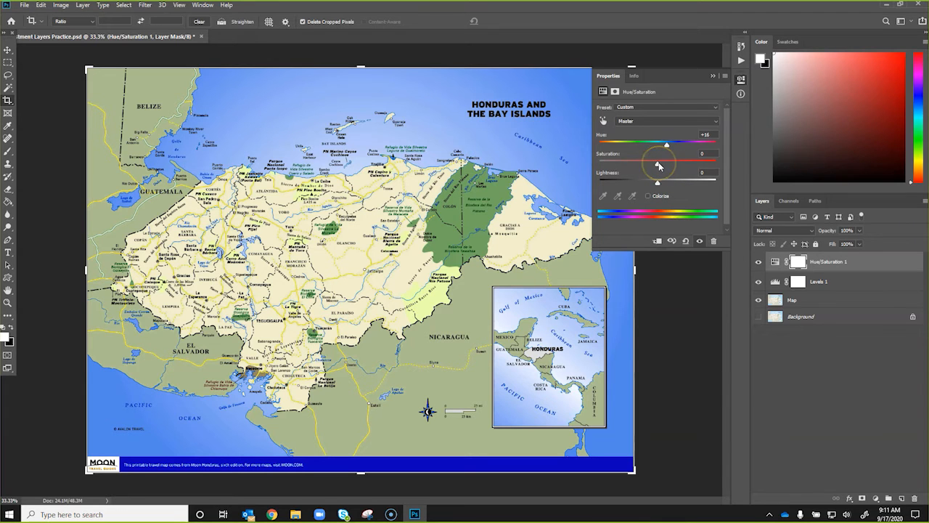
# - Try the Hue/Saturation layer's saturation at +100 and -100, settle on +34, and collapse its settings
pyautogui.moveTo(658, 166); pyautogui.dragTo(692, 170)
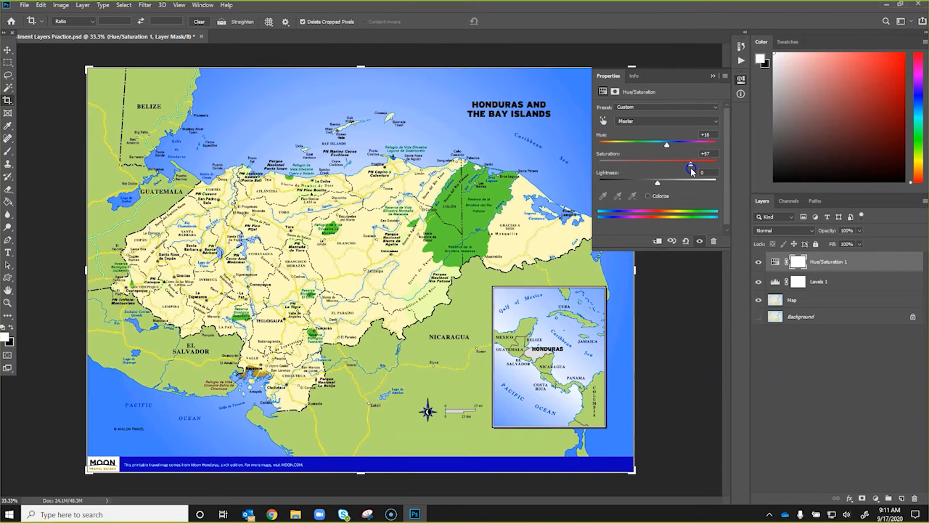
pyautogui.moveTo(691, 169); pyautogui.dragTo(721, 175)
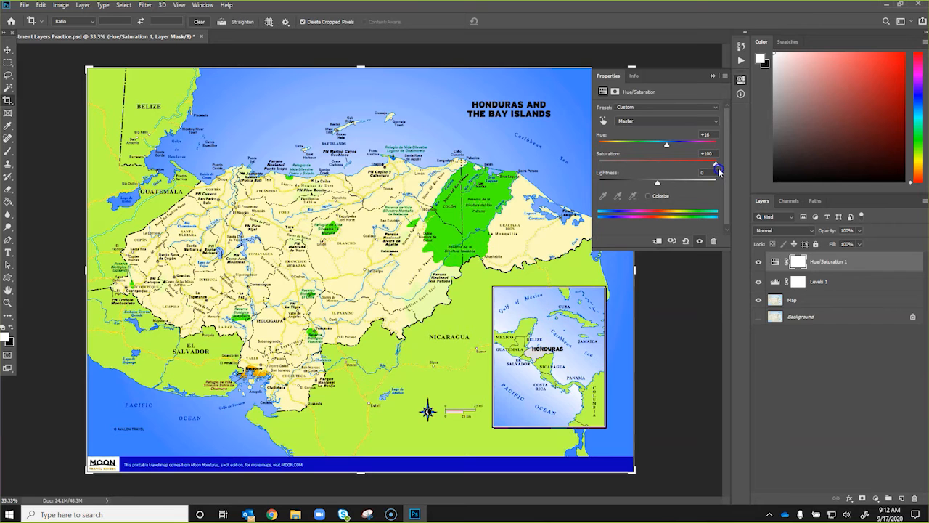
pyautogui.moveTo(718, 171); pyautogui.dragTo(691, 167)
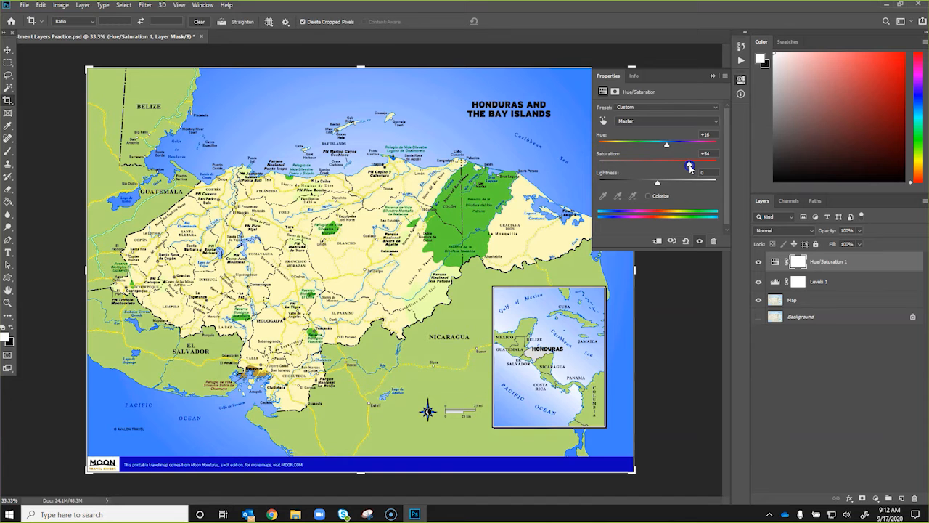
pyautogui.moveTo(690, 166); pyautogui.dragTo(598, 163)
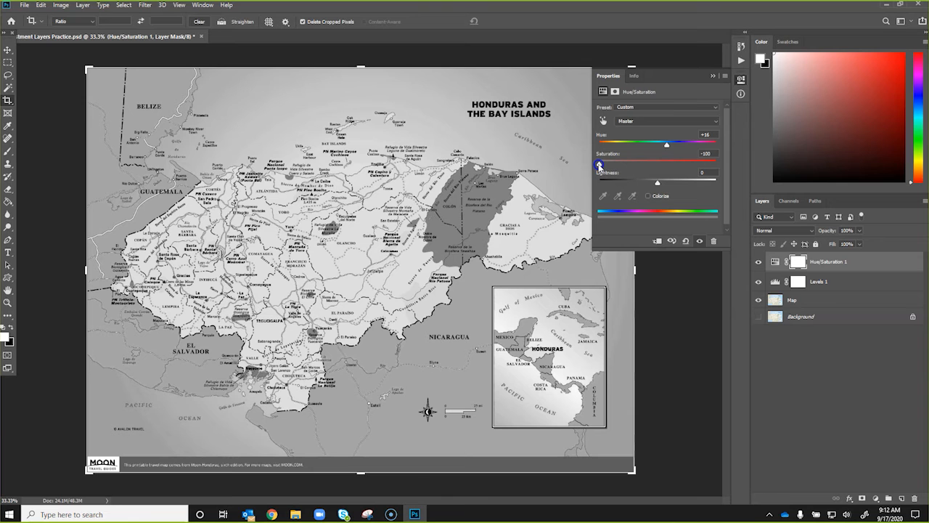
pyautogui.moveTo(599, 166); pyautogui.dragTo(678, 169)
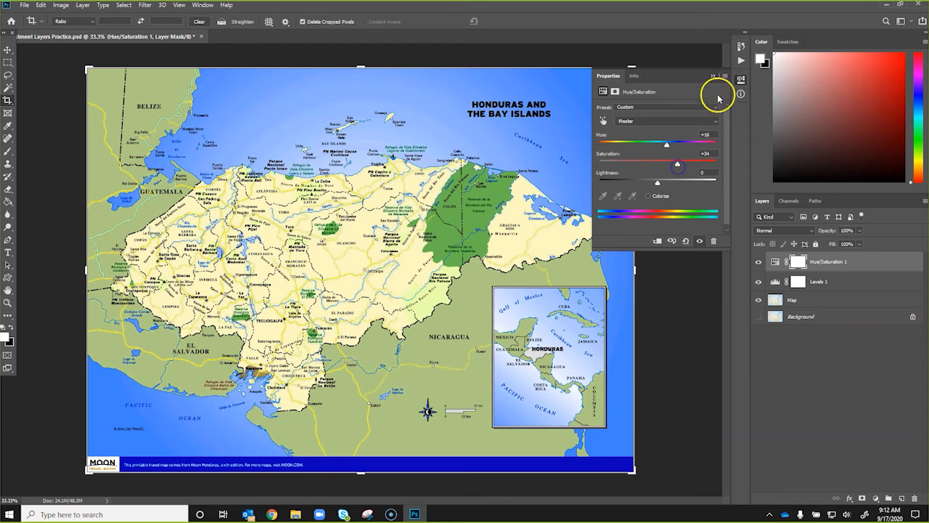
pyautogui.click(713, 77)
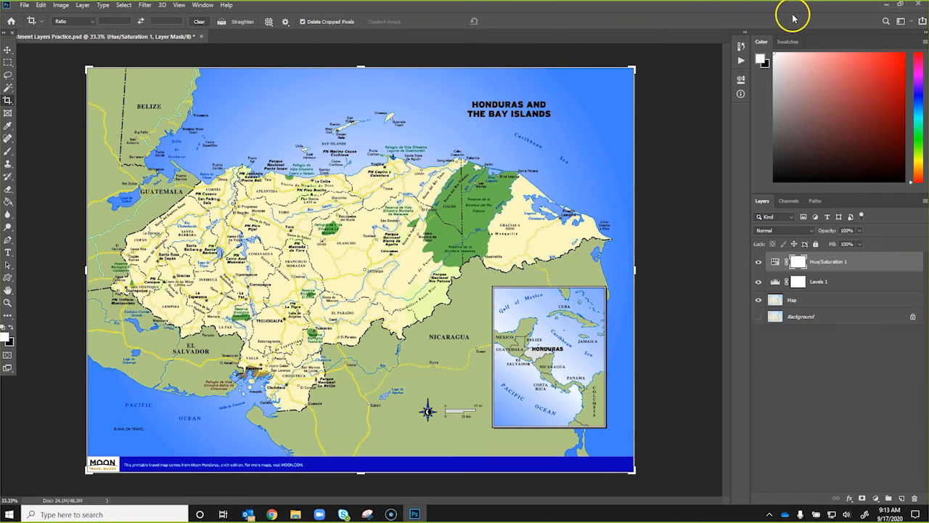
# - Start quitting, cancel at the unsaved-changes prompt, and save Adjustment Layers Practice.psd under its existing name
pyautogui.click(920, 5)
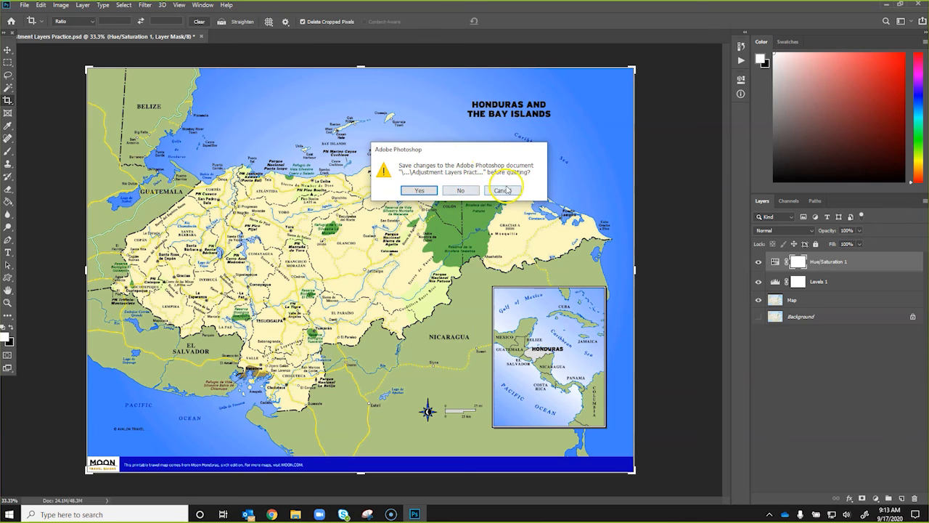
pyautogui.click(511, 191)
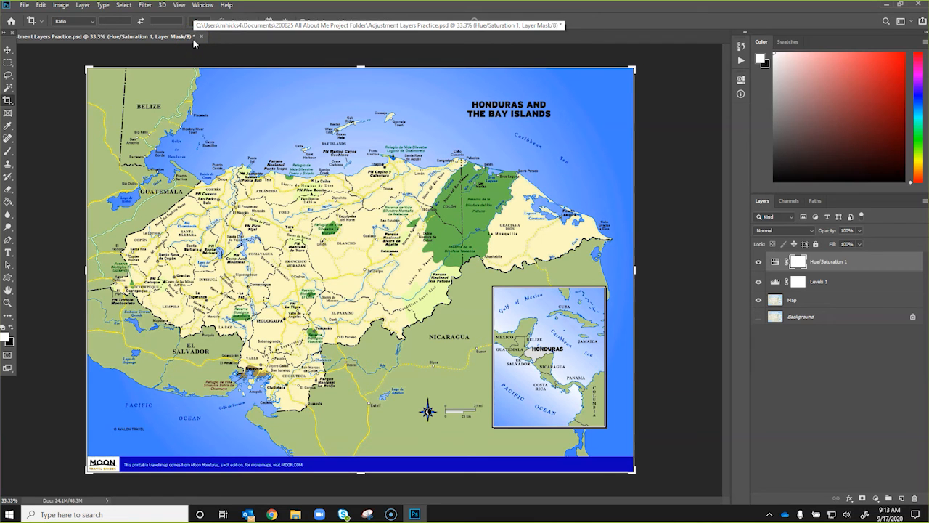
pyautogui.click(23, 6)
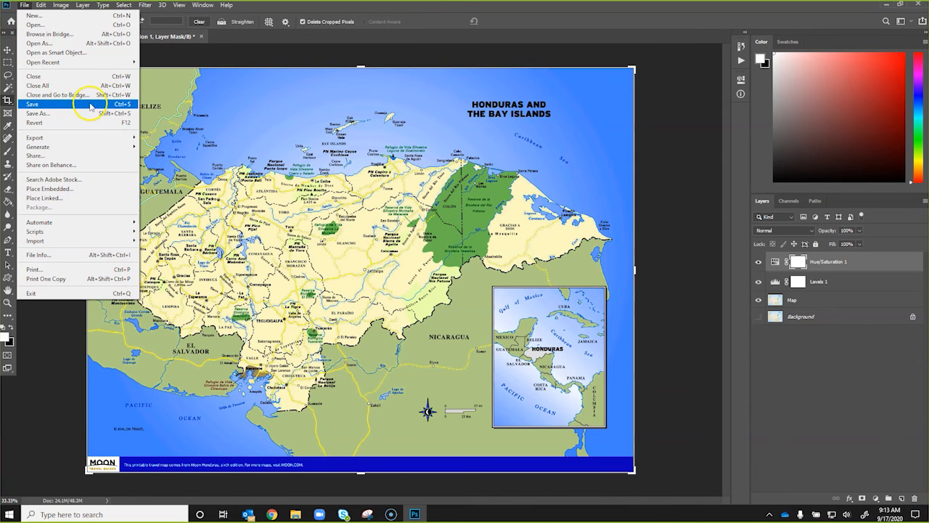
pyautogui.click(120, 104)
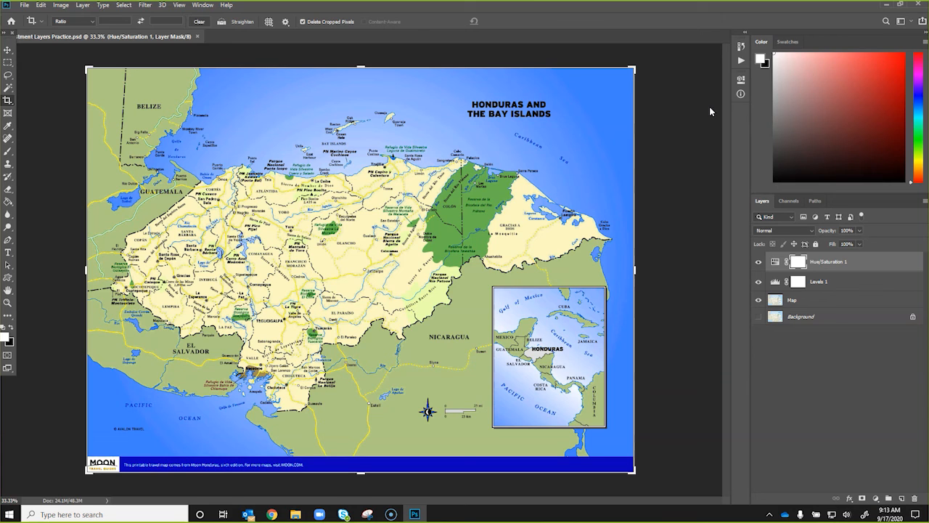
# - Switch to File Explorer and compare the JPG and PSD versions of Adjustment Layers Practice in the 200825 All About Me Project Folder
pyautogui.click(294, 514)
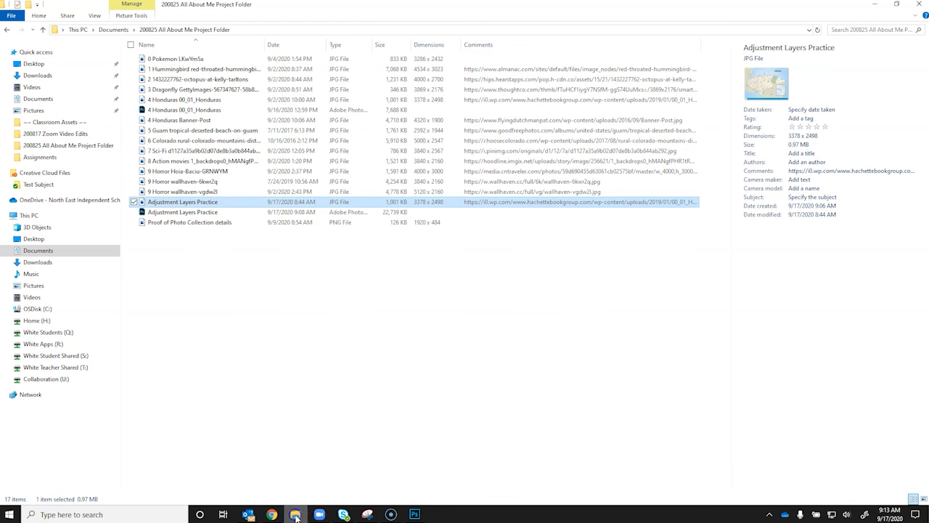
pyautogui.click(193, 212)
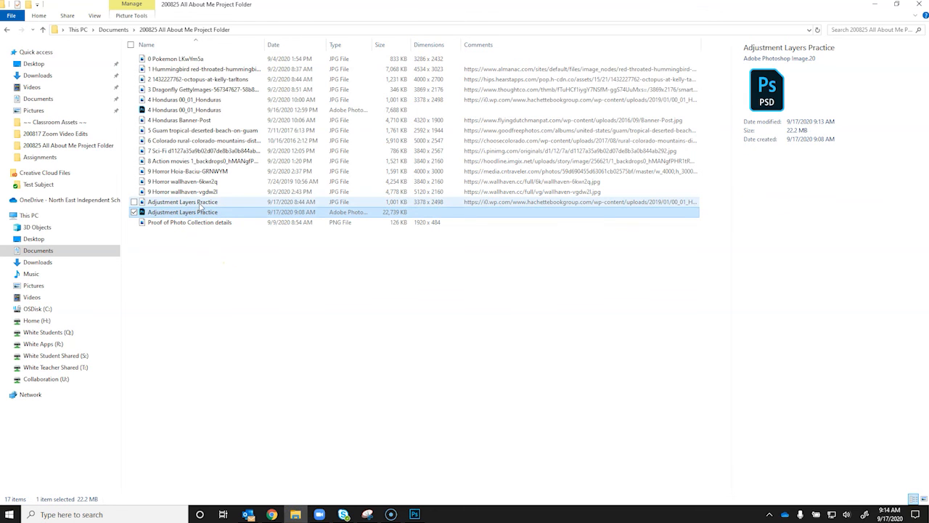
pyautogui.click(201, 204)
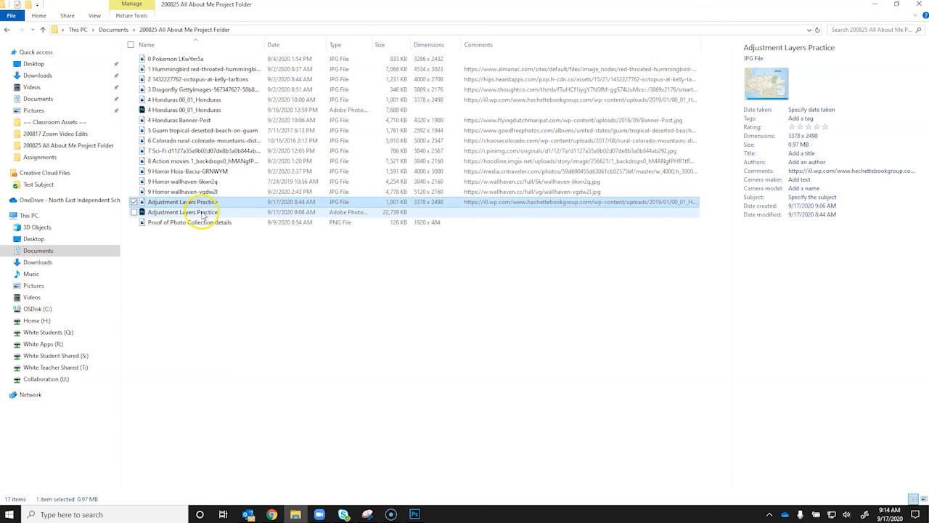
pyautogui.click(203, 213)
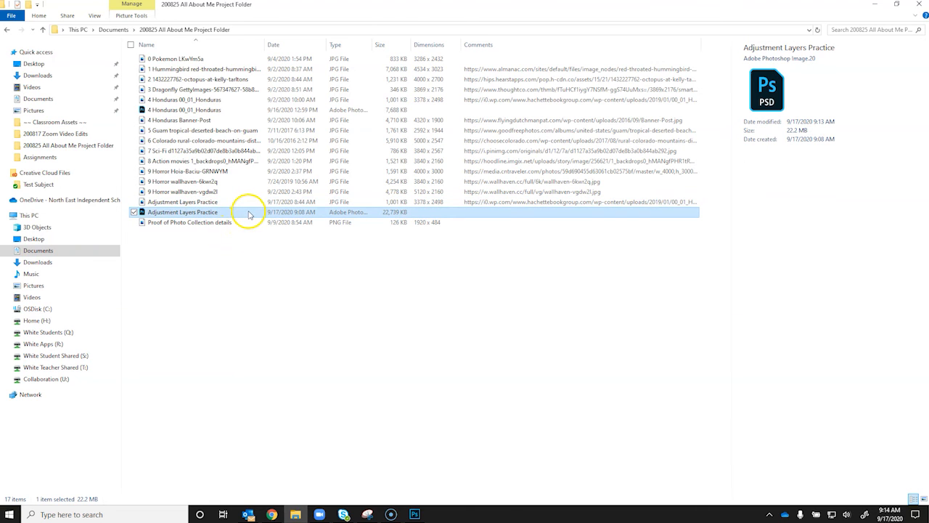